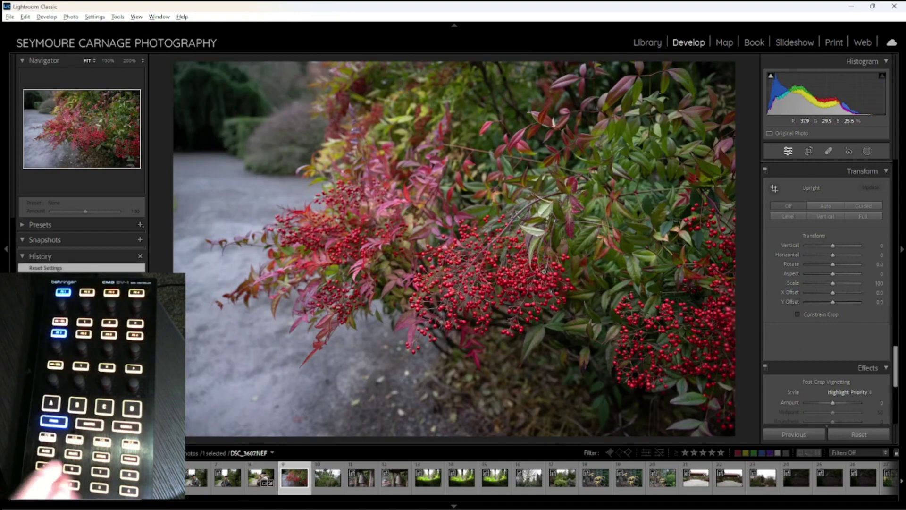
Set the berry photo's Exposure to +0.20 and Contrast to +20 using Layer 1's Basic adjustments.
key(Right)
key(ctrl+1)
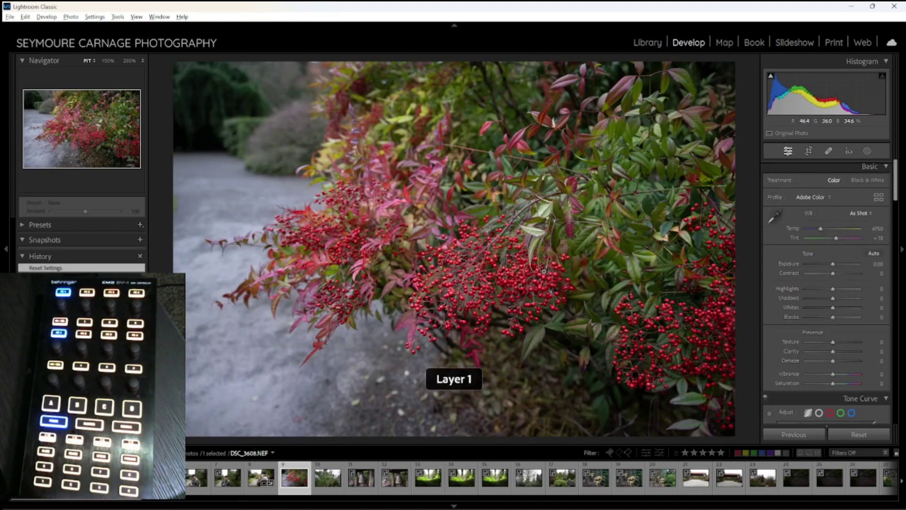
key(equal)
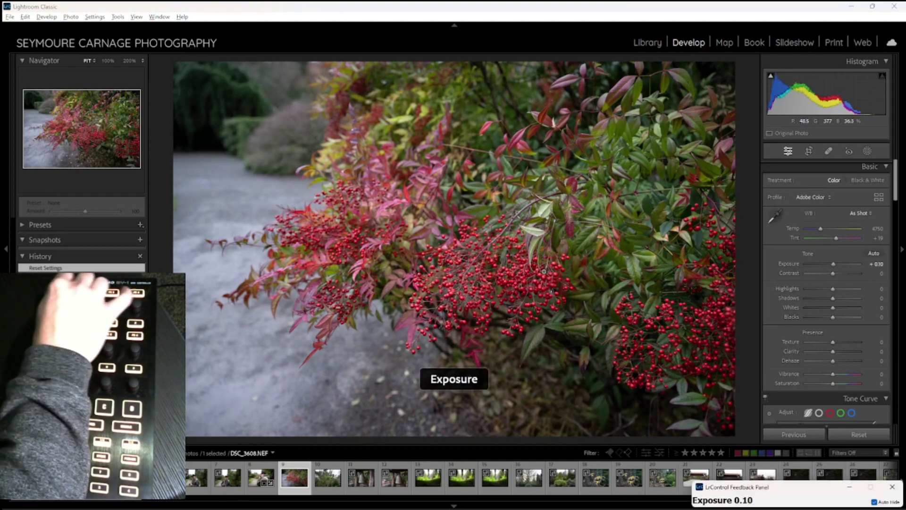
key(equal)
key(period)
key(equal)
key(equal)
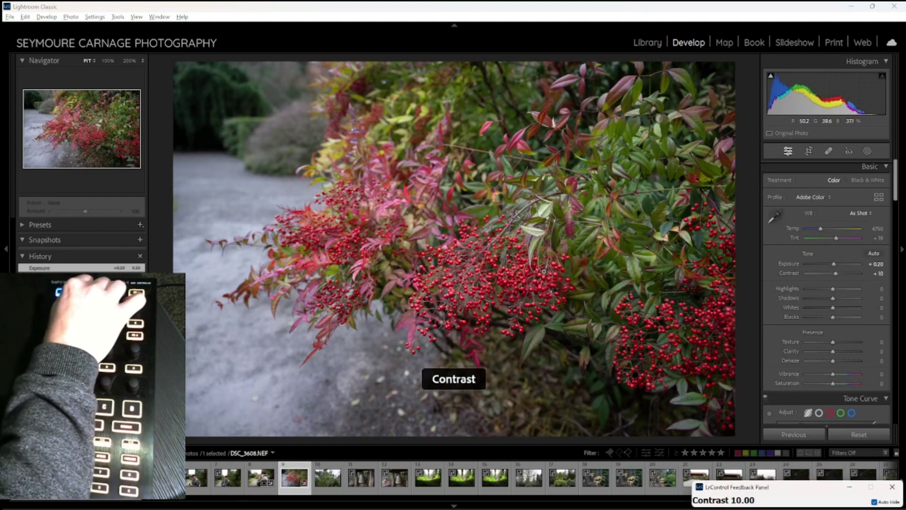
key(equal)
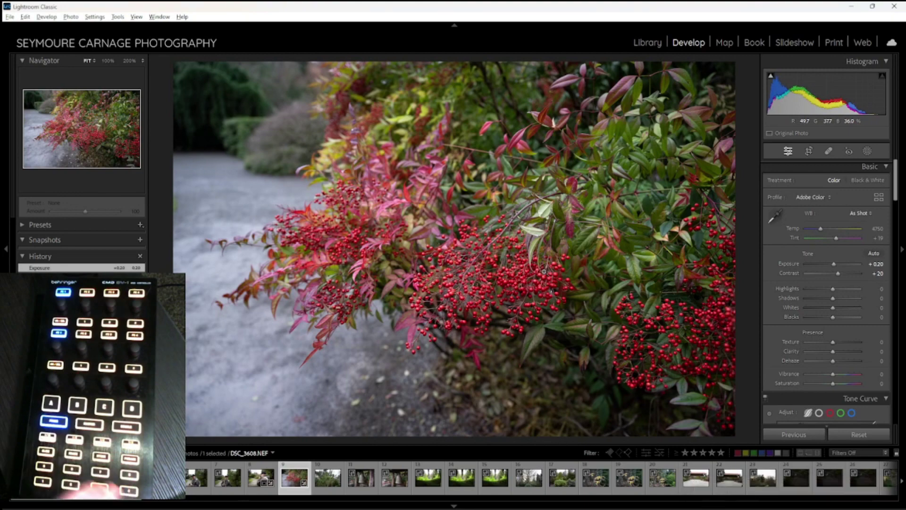
Raise the red saturation of the berry photo to +35 in the HSL adjustments using Layer 5.
key(5)
key(equal)
key(equal)
key(equal)
key(equal)
key(equal)
key(equal)
key(minus)
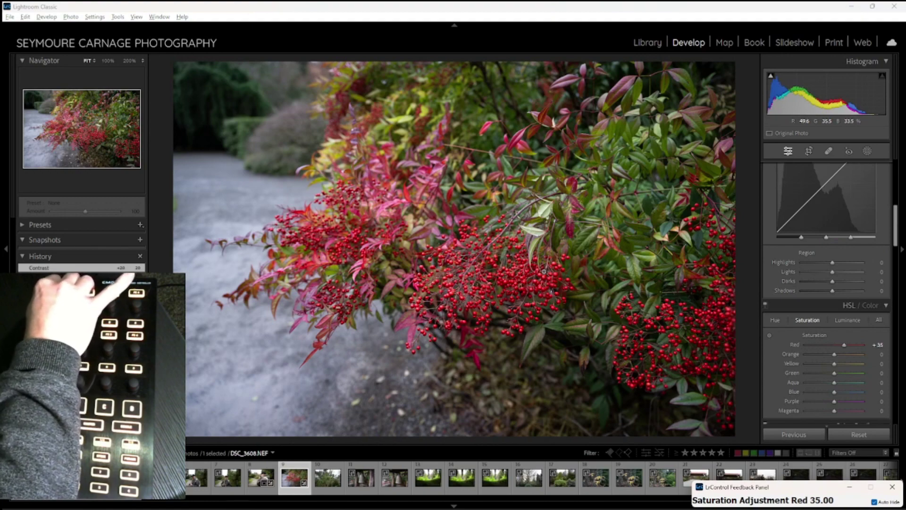
key(4)
key(equal)
key(equal)
key(equal)
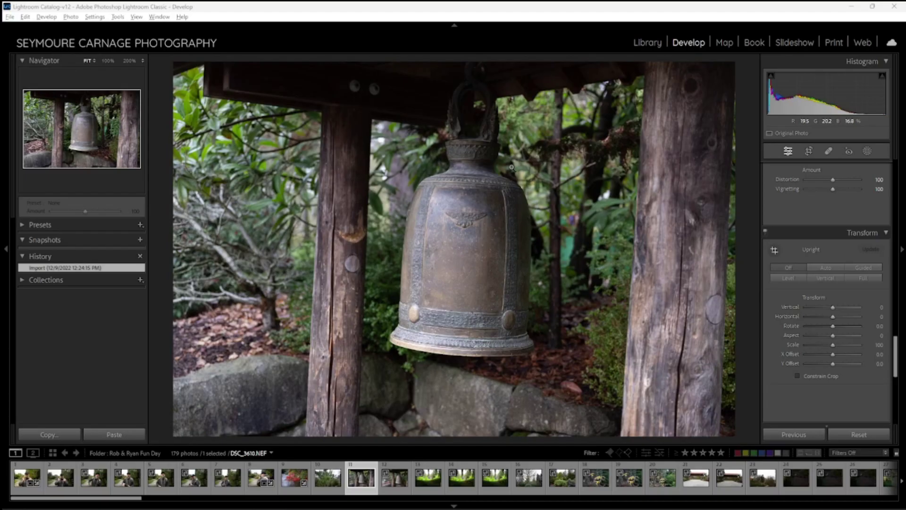
Switch to Chrome and review the LrControl 5 and Control Bundle license prices on the Peltmade store page.
key(alt+Tab)
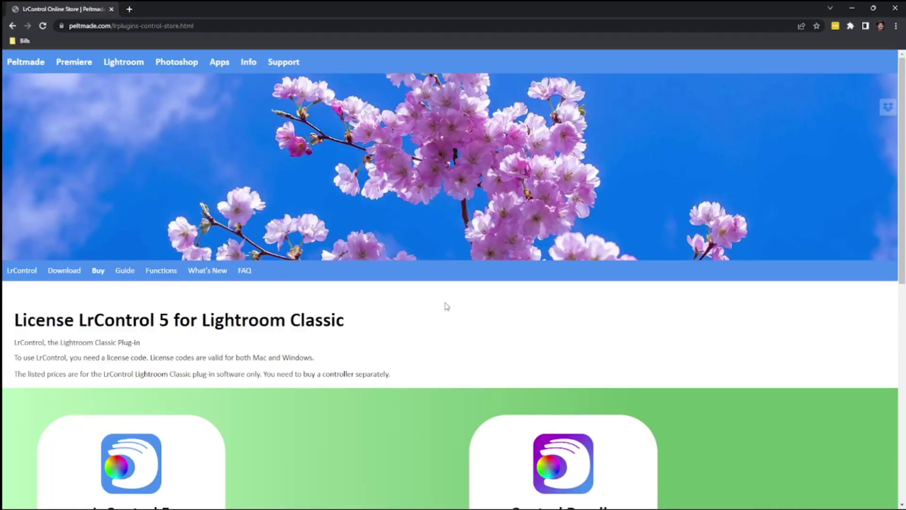
scroll(446, 306, down, 5)
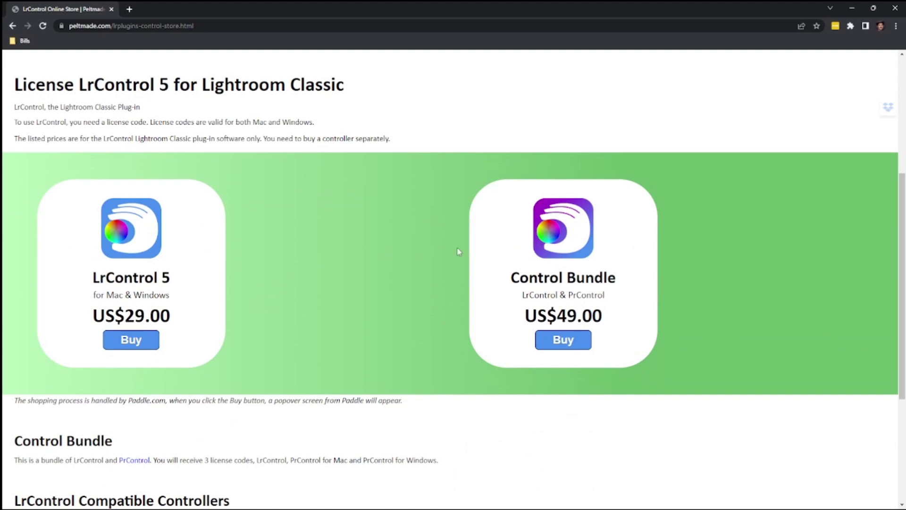
scroll(196, 63, up, 5)
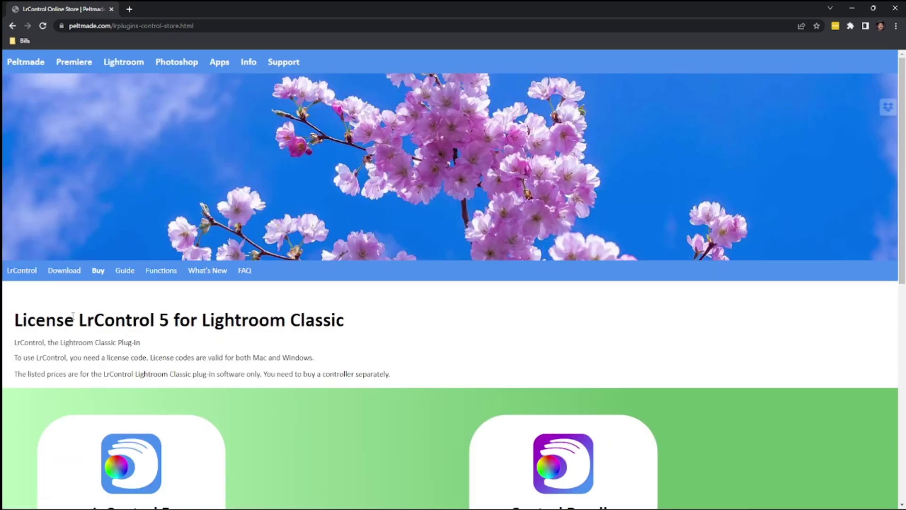
Open the LrControl product page and read through its advantages and Plug and Play sections.
click(23, 273)
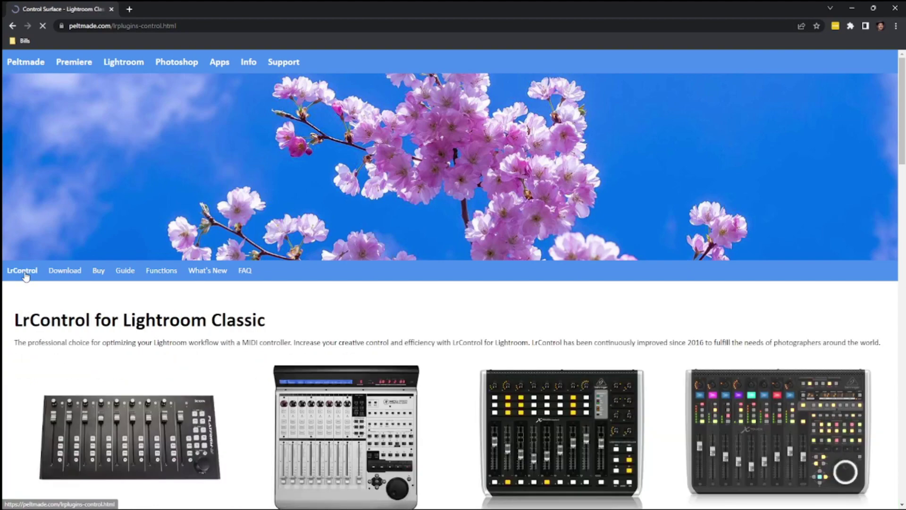
scroll(241, 300, down, 8)
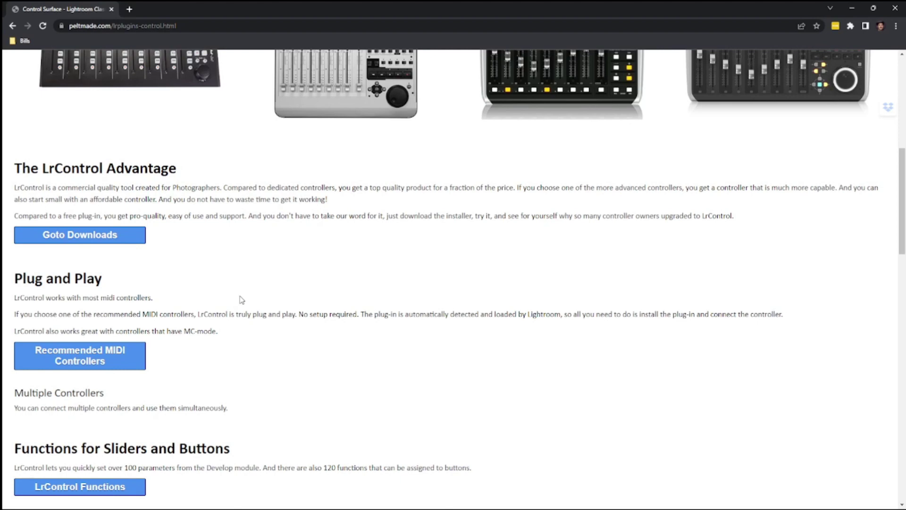
scroll(283, 297, up, 8)
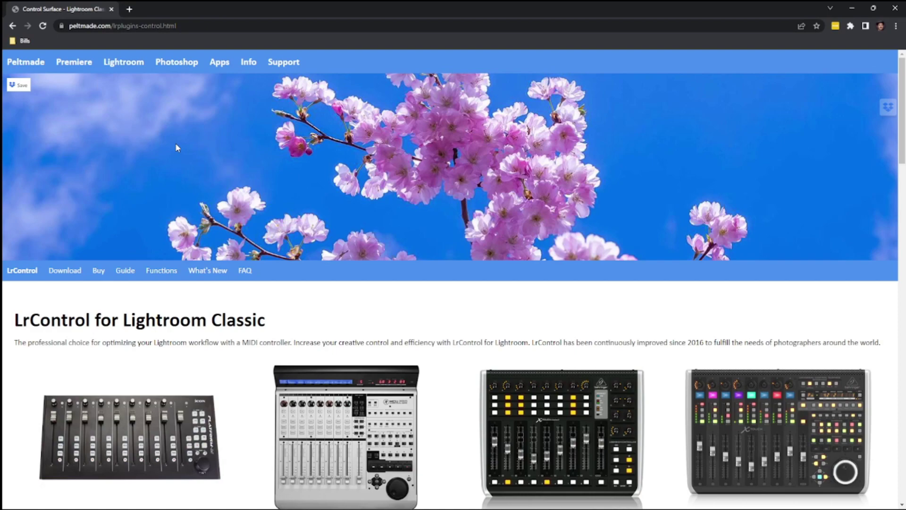
Switch back to Lightroom Classic and open the LrControl plug-in's list of controller functions.
key(alt+Tab)
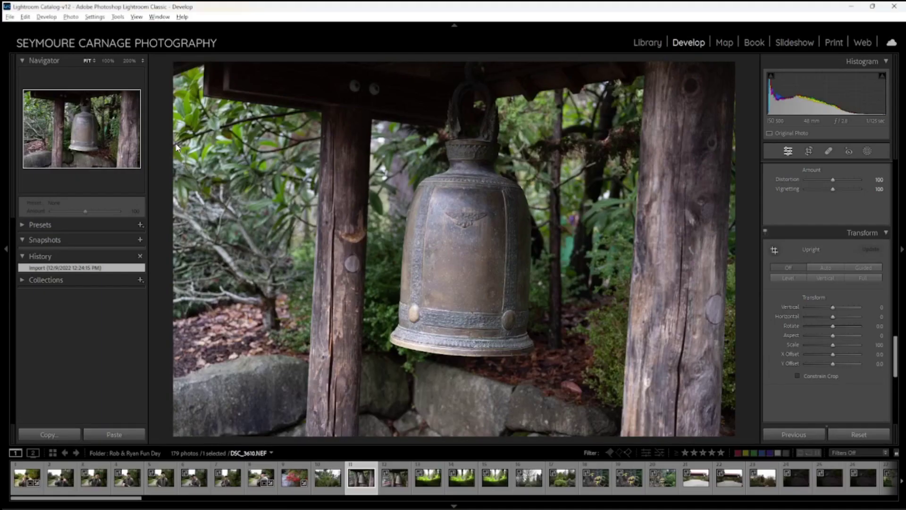
click(180, 18)
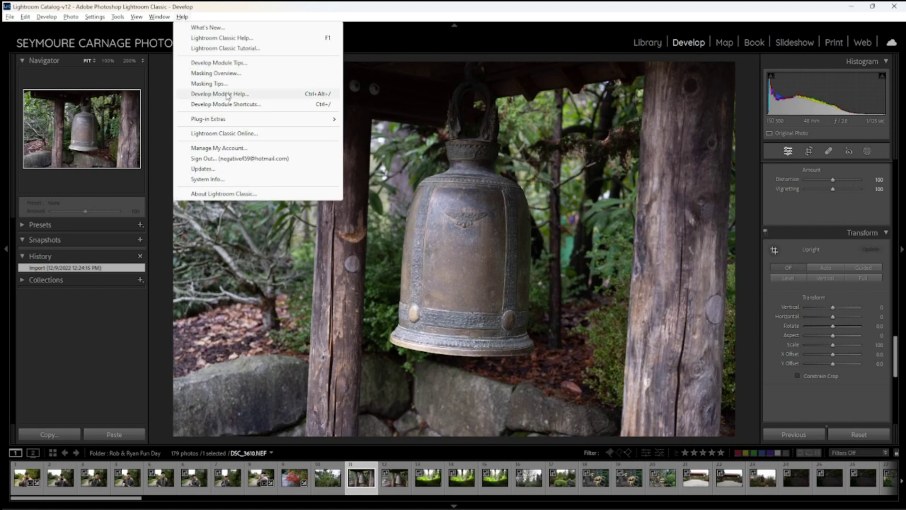
mouse_move(222, 121)
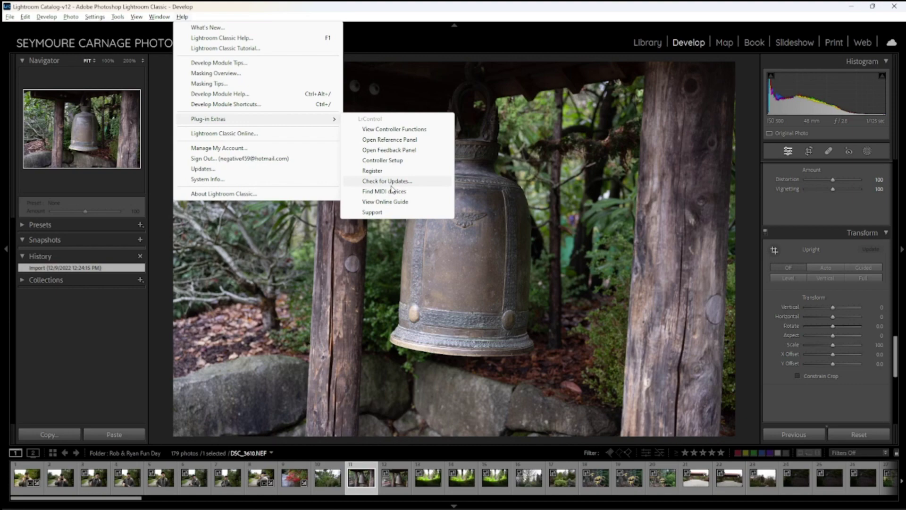
click(399, 132)
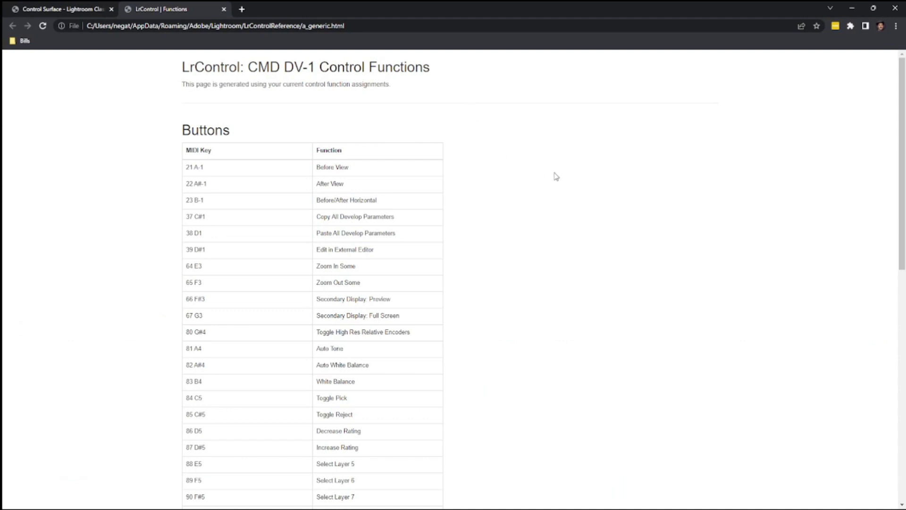
Examine the CMD DV-1 button assignments and the Layer 1 slider and knob functions.
scroll(481, 187, down, 5)
scroll(481, 187, down, 5)
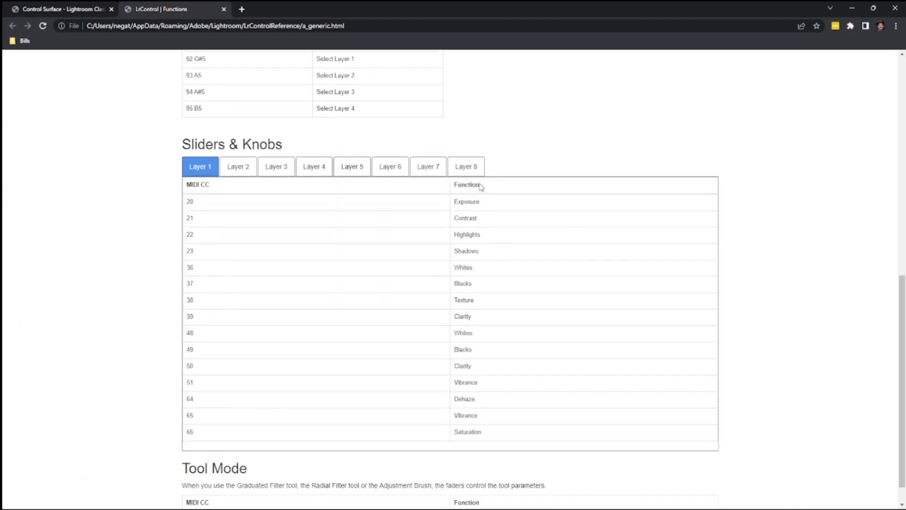
scroll(522, 181, up, 7)
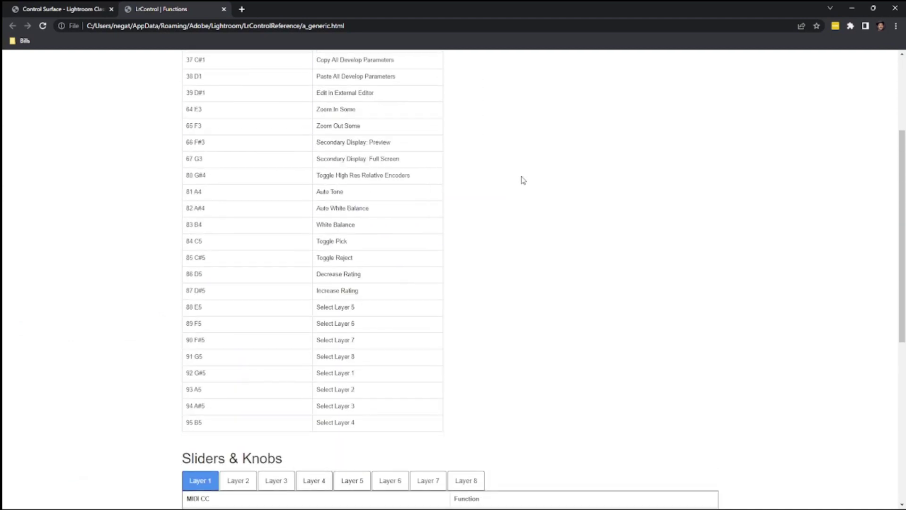
scroll(523, 180, up, 2)
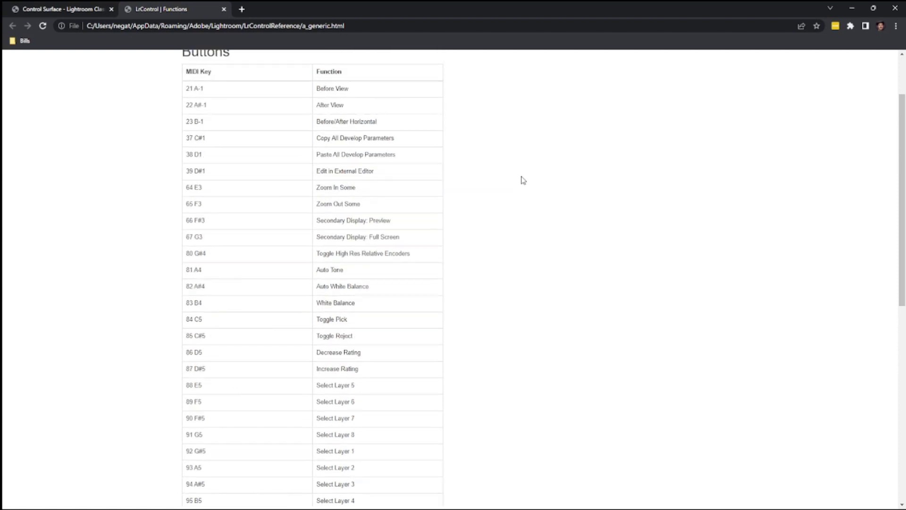
scroll(523, 180, down, 9)
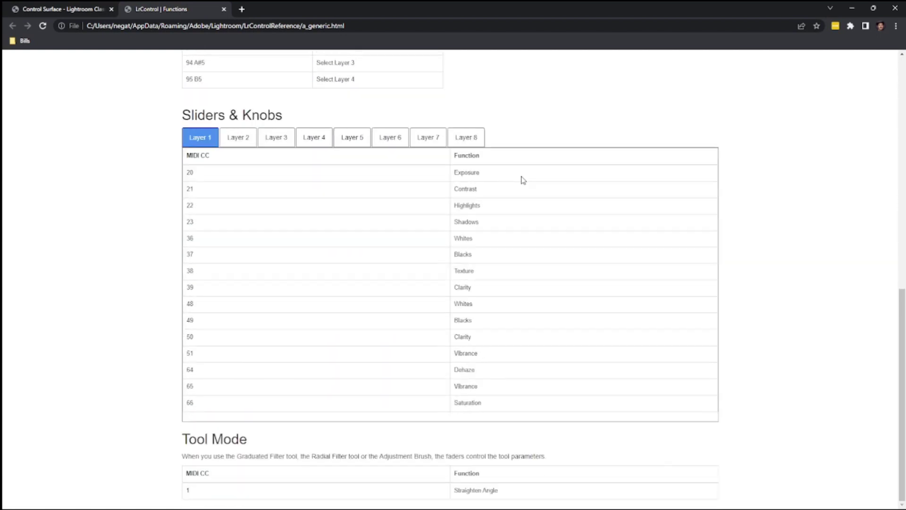
Go through the slider and knob functions assigned to Layers 2, 3, 4 and 5.
click(251, 138)
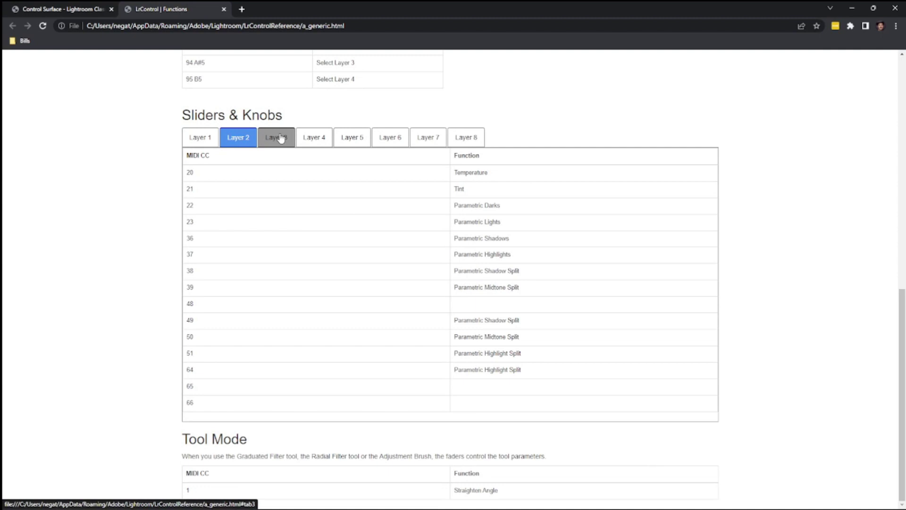
click(281, 137)
click(302, 137)
click(342, 138)
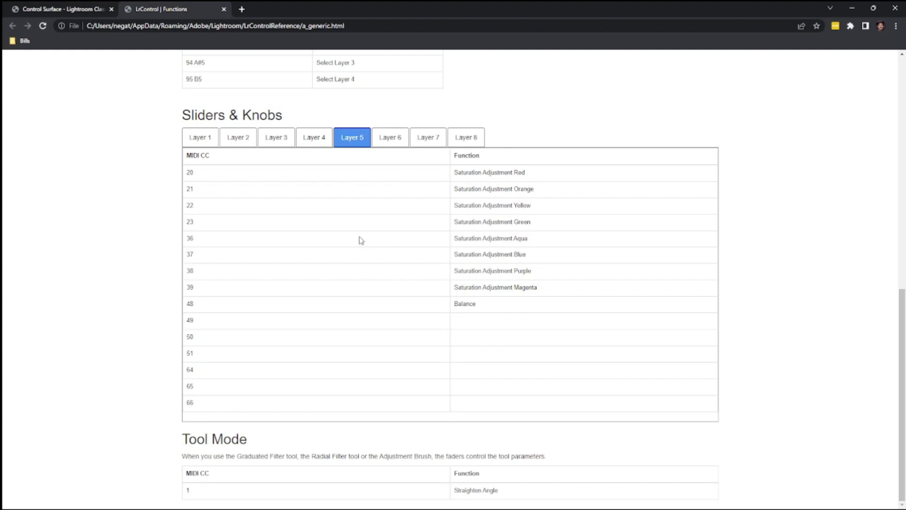
Review the button assignment table again, along with the Layer 5 functions and the Tool Mode section.
scroll(361, 241, up, 6)
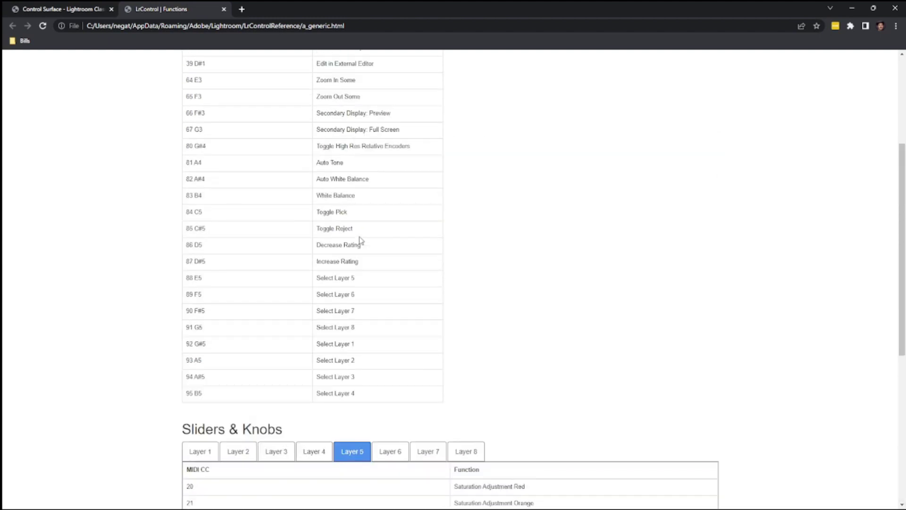
scroll(361, 241, up, 4)
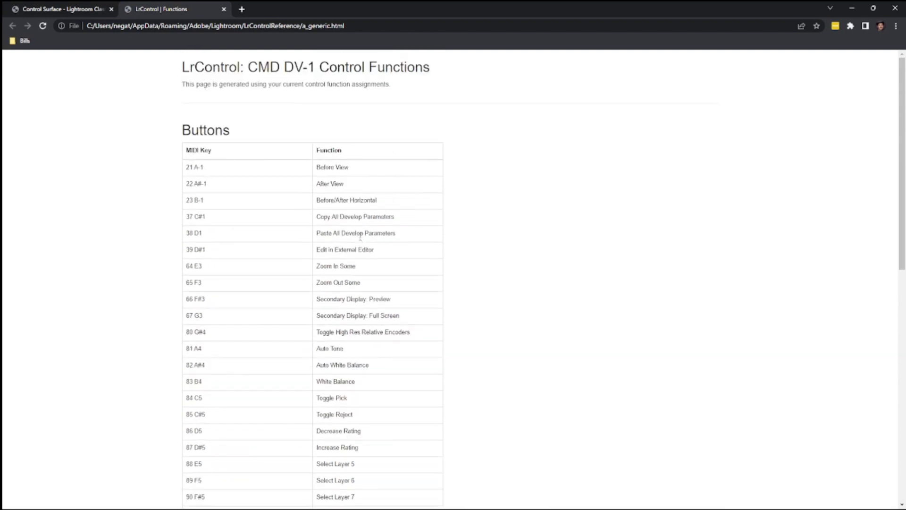
scroll(399, 233, down, 3)
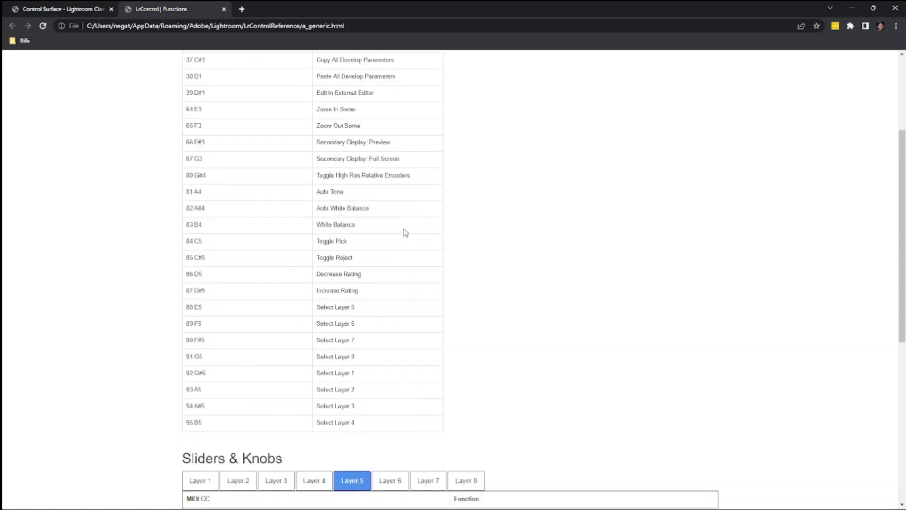
scroll(405, 232, up, 1)
scroll(405, 232, down, 7)
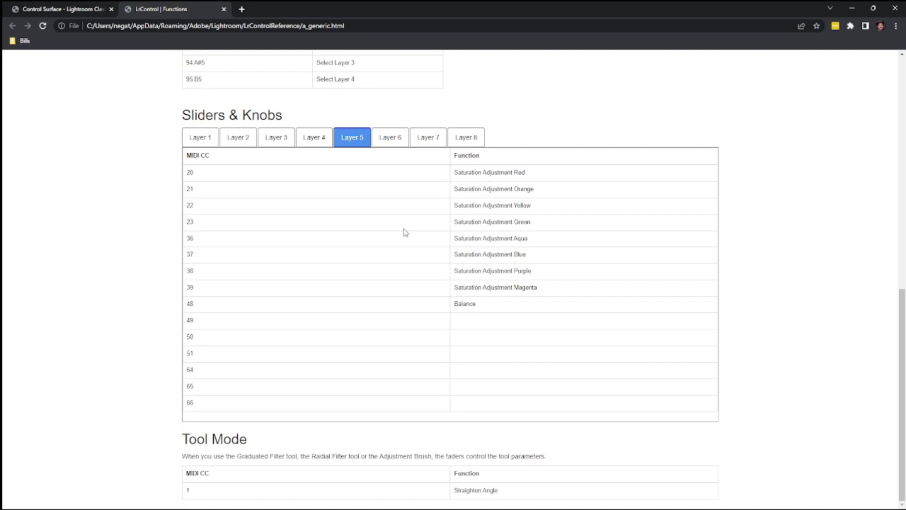
Return to Lightroom Classic, open LrControl's Controller Setup to examine its preferences and controller options, and close it.
key(alt+Tab)
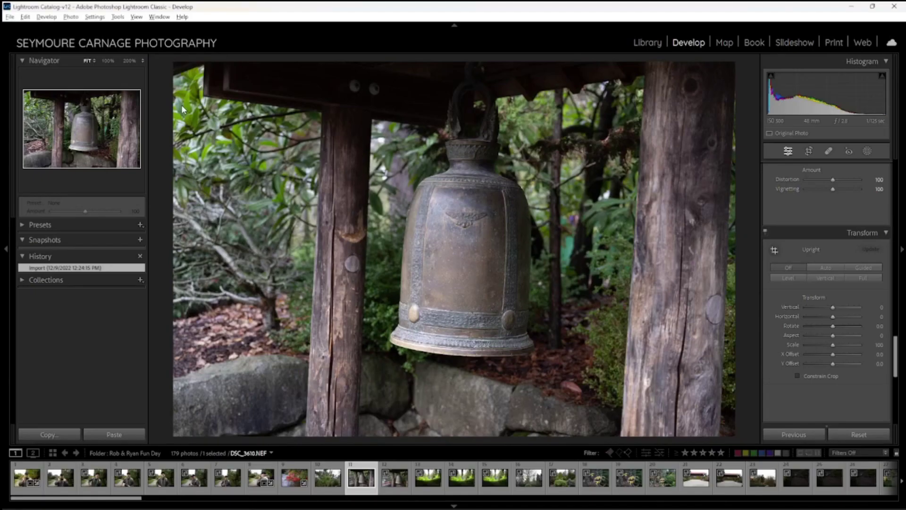
click(166, 18)
mouse_move(181, 18)
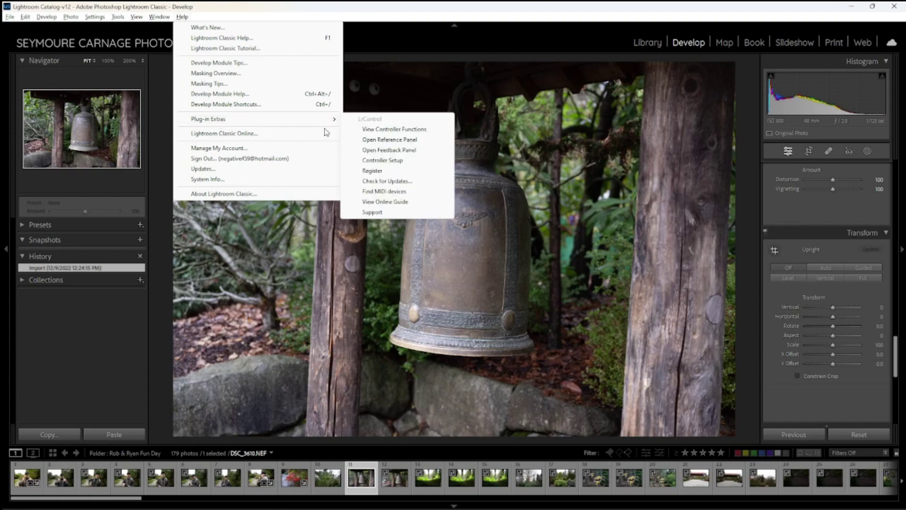
click(390, 160)
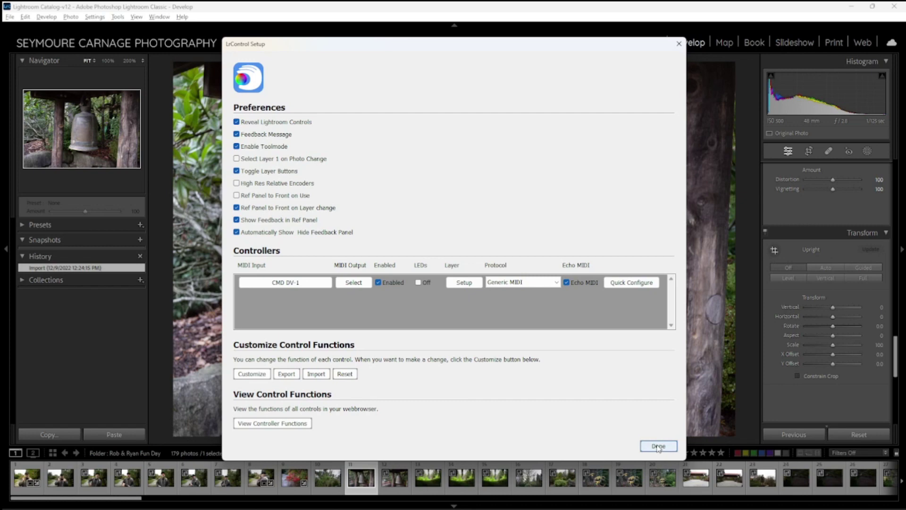
click(658, 447)
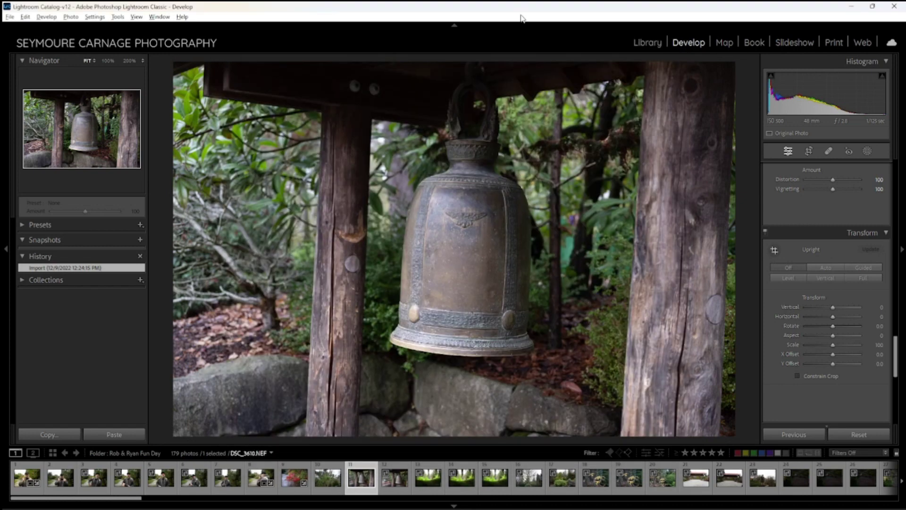